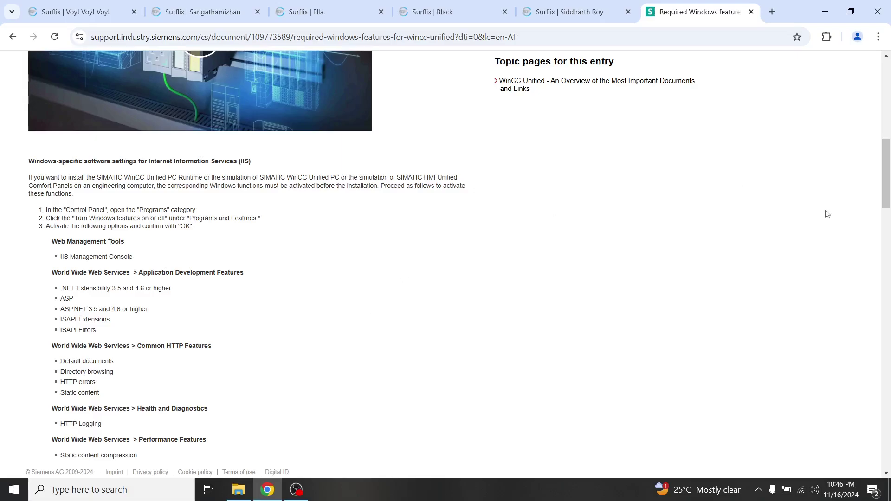
left_click_drag(888, 195, 889, 115)
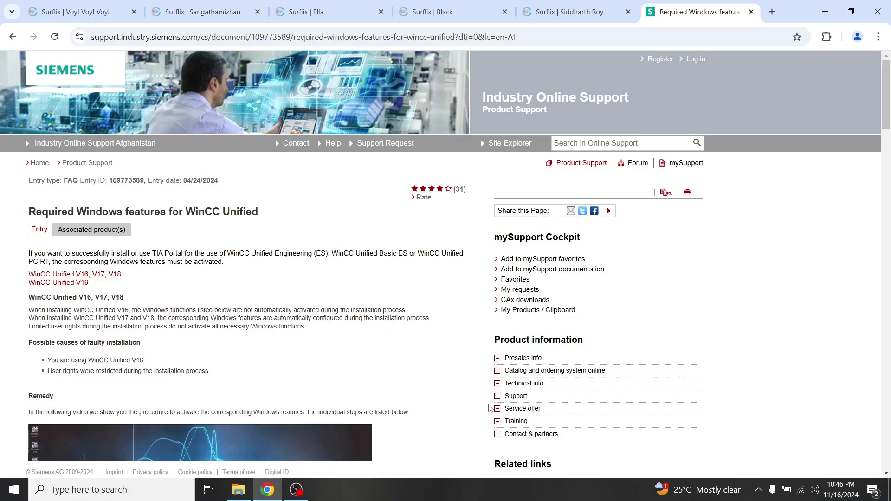
mouse_move(888, 106)
left_mouse_down()
mouse_move(889, 264)
mouse_move(888, 220)
left_mouse_up()
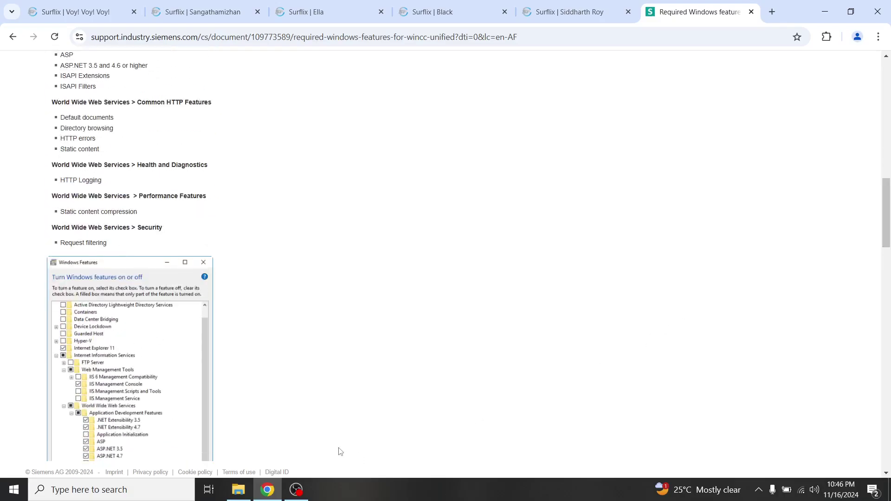
Step: Scroll the Siemens page to its 'Windows-specific software settings for IIS' feature list
left_click(239, 490)
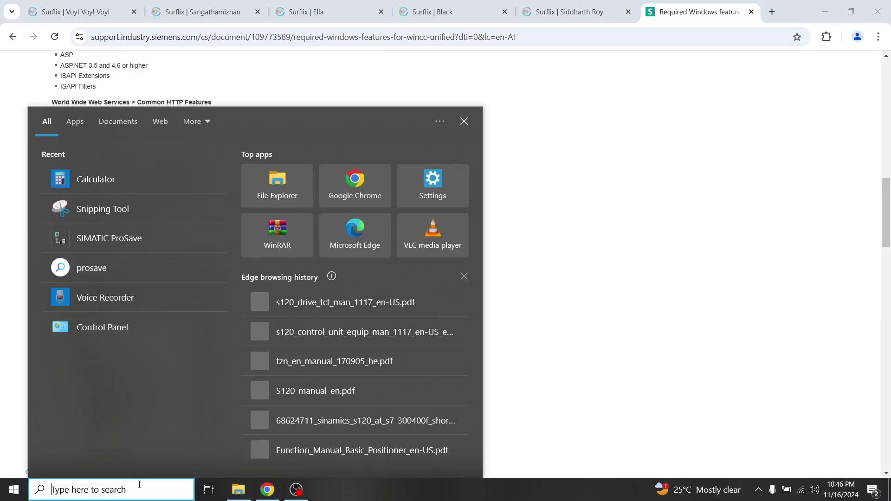
type("add")
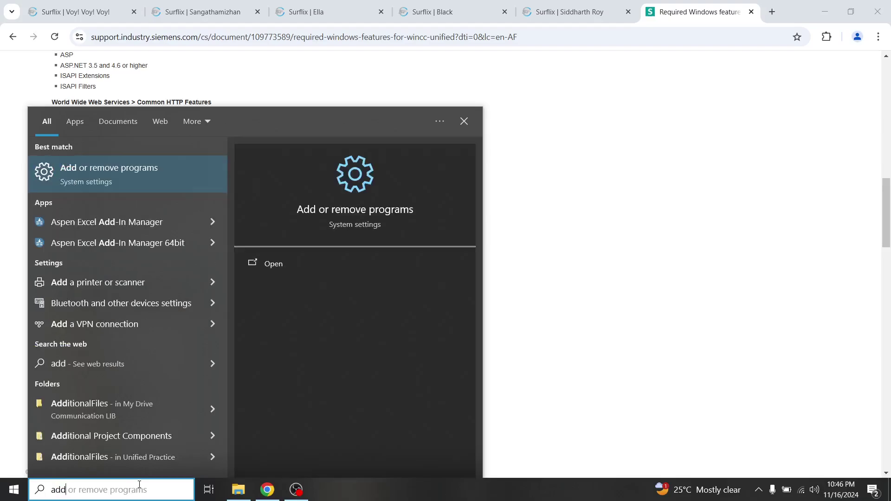
Step: Search Windows for 'features' and launch 'Turn Windows features on or off'
key("BackSpace")
key("BackSpace")
key("BackSpace")
type("fea")
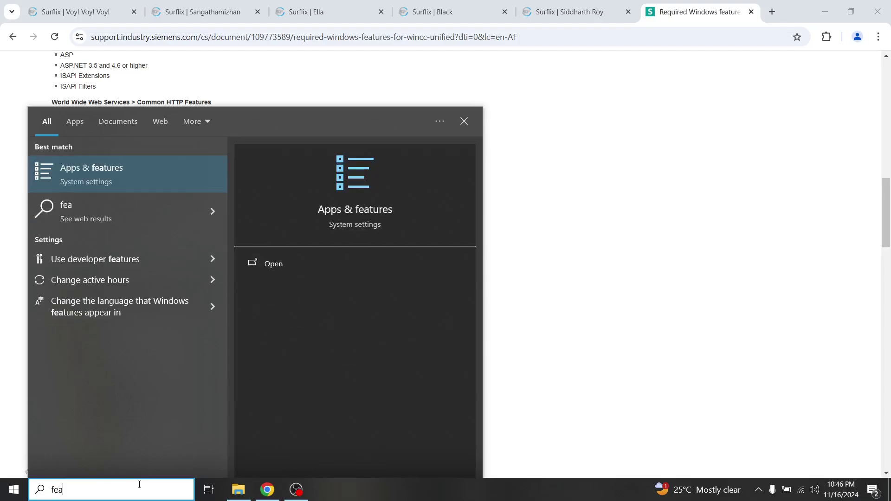
type("tures")
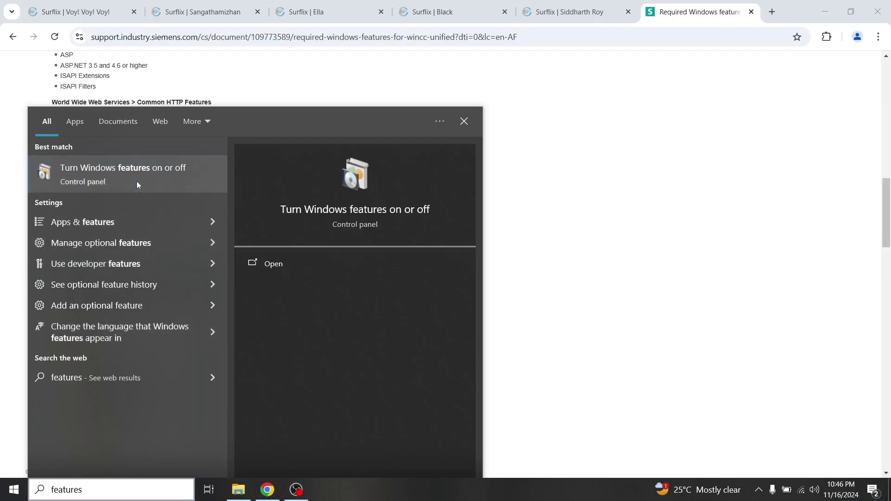
left_click(137, 183)
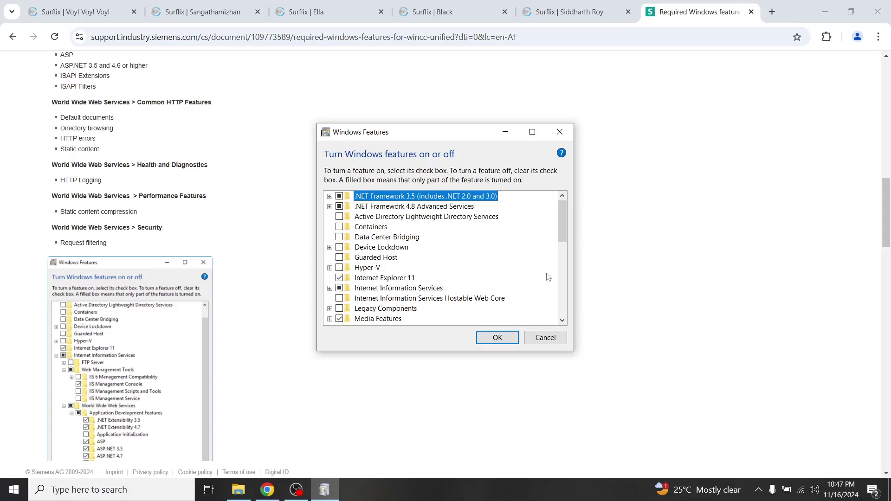
left_click_drag(884, 247, 887, 259)
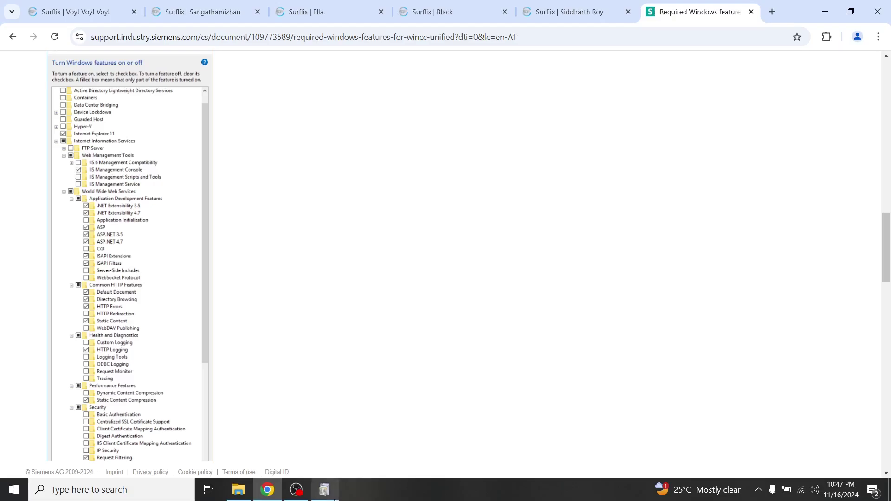
Step: Turn off .NET Framework 3.5 and confirm disabling its dependent features
left_click(325, 489)
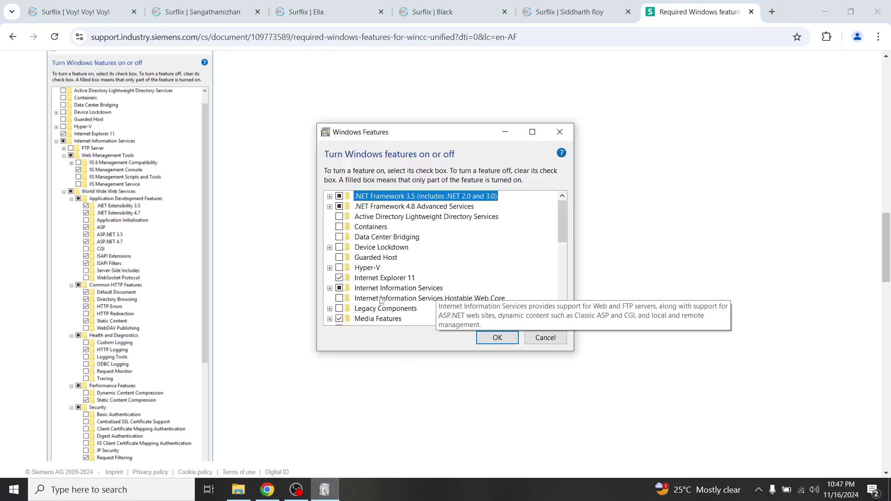
left_click(340, 197)
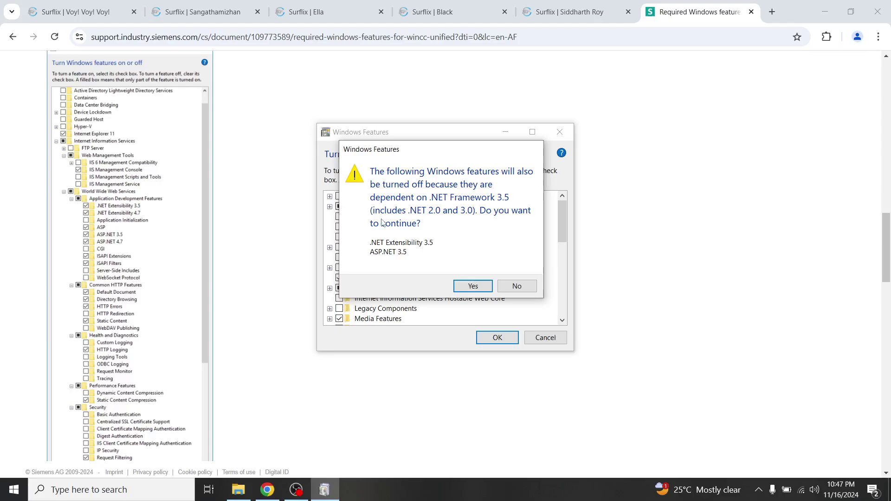
left_click(473, 286)
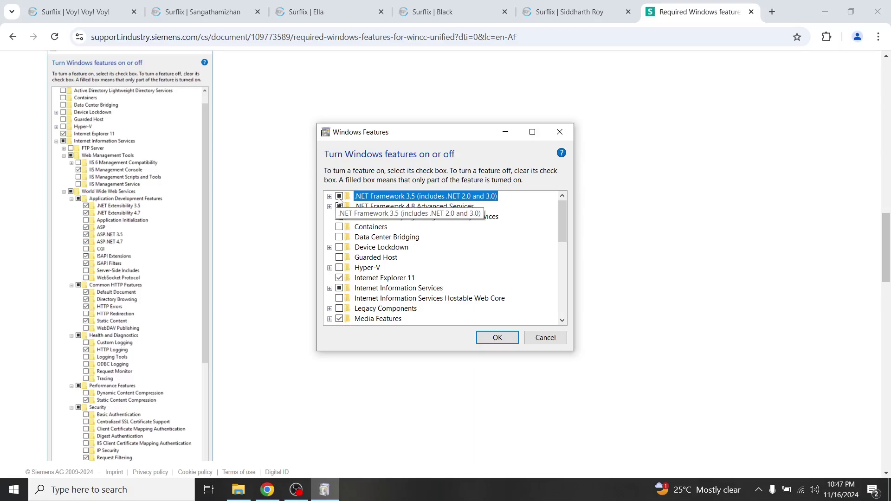
mouse_move(887, 244)
left_mouse_down()
mouse_move(886, 136)
mouse_move(888, 172)
left_mouse_up()
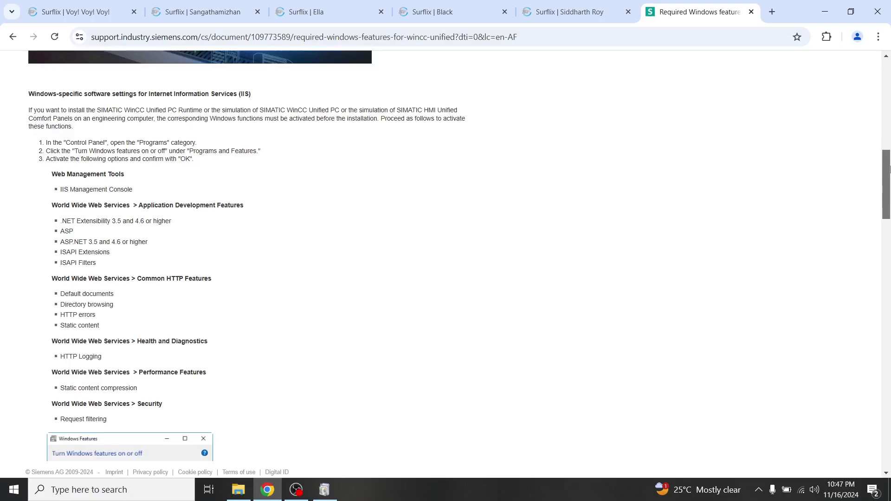
Step: Expand Internet Information Services to show FTP Server, Web Management Tools and World Wide Web Services
left_click(324, 489)
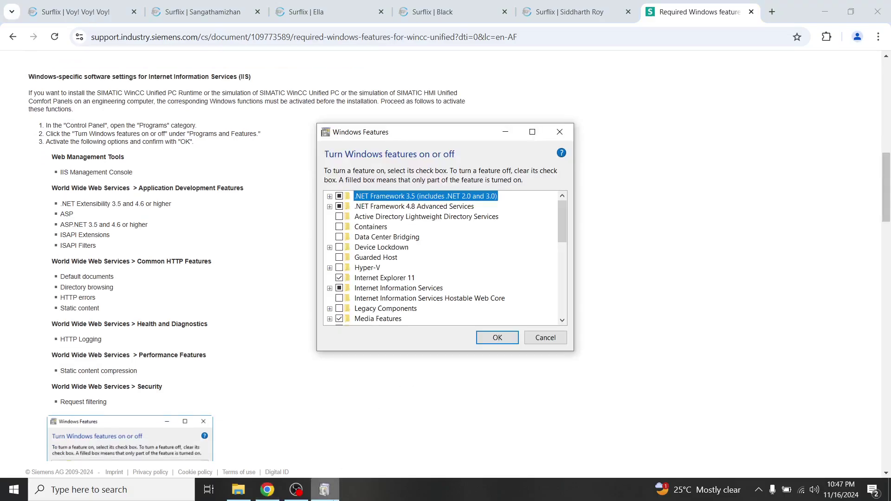
left_click(334, 494)
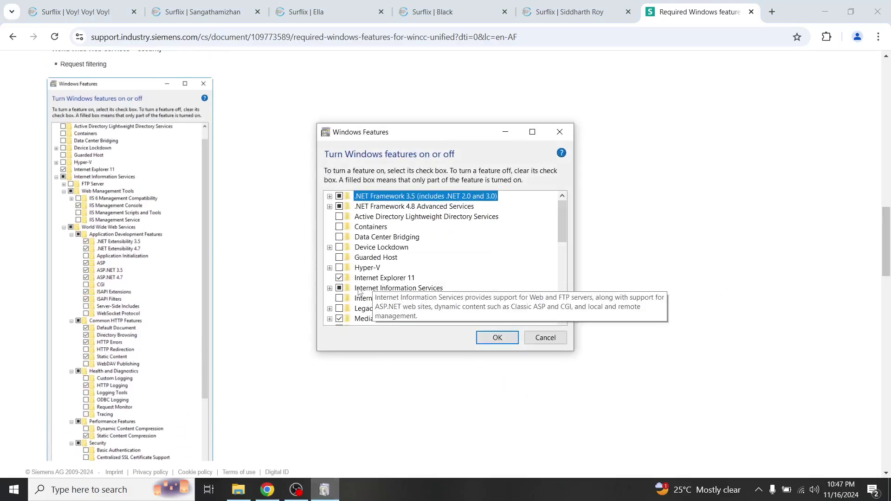
left_click(330, 289)
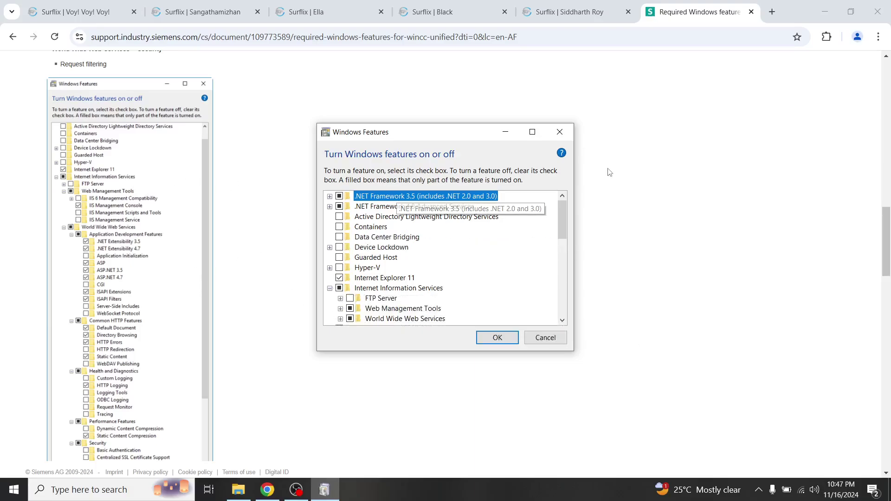
left_click_drag(887, 221, 889, 288)
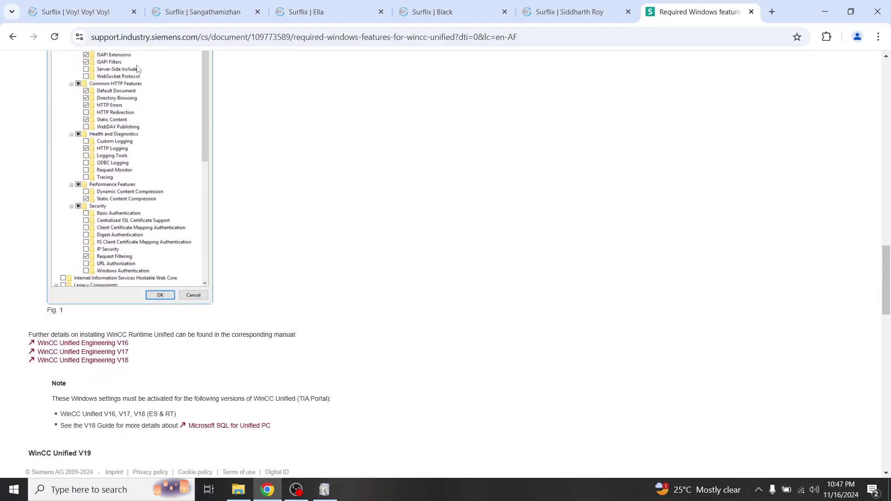
Step: Keep Internet Explorer 11 enabled by declining its turn-off warning
left_click(326, 490)
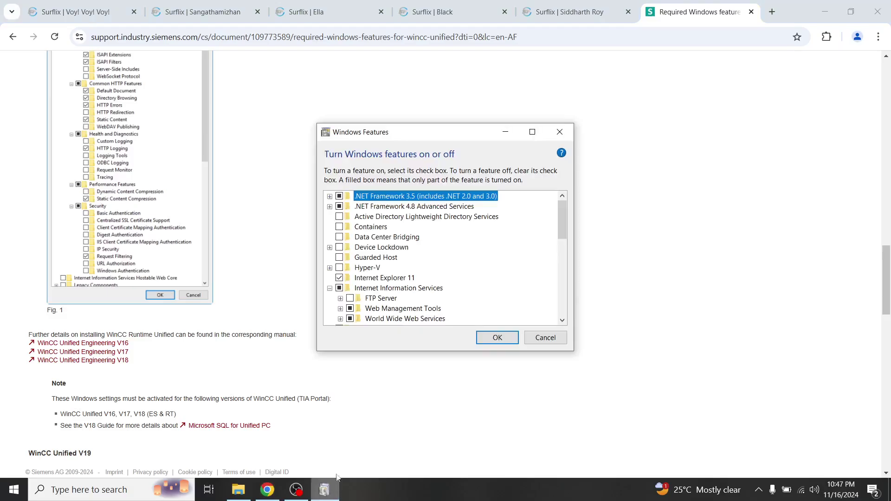
left_click(339, 278)
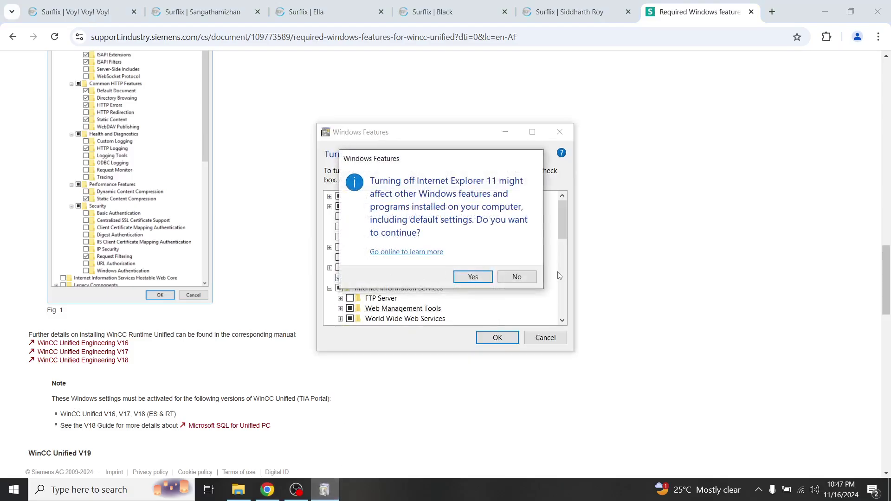
left_click(519, 277)
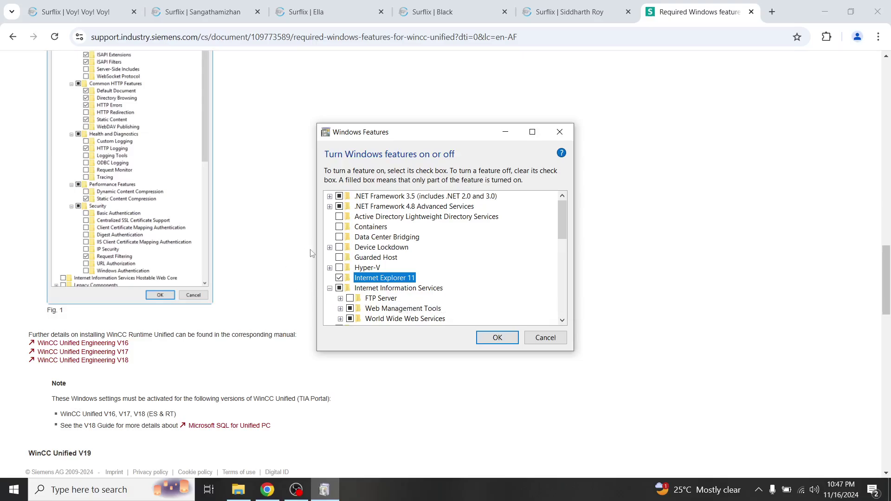
Step: Re-expand Internet Information Services and expand World Wide Web Services to show its groups
left_click(329, 288)
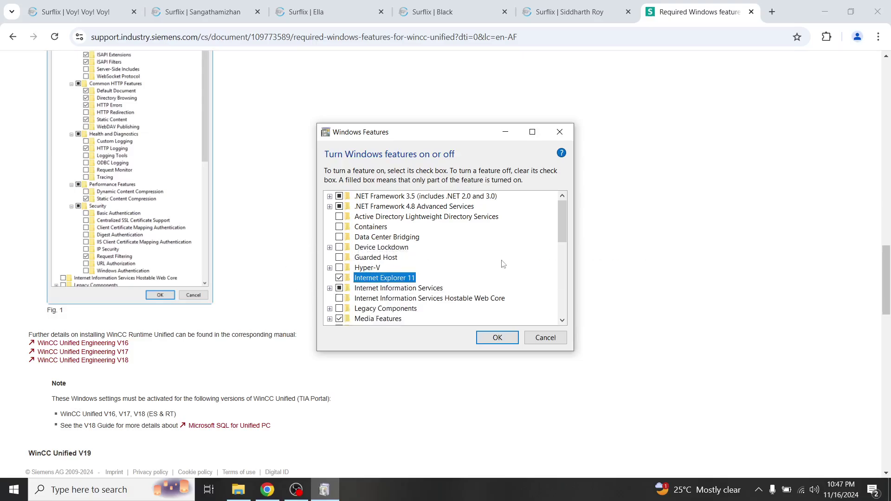
mouse_move(562, 232)
left_mouse_down()
mouse_move(561, 242)
mouse_move(562, 230)
left_mouse_up()
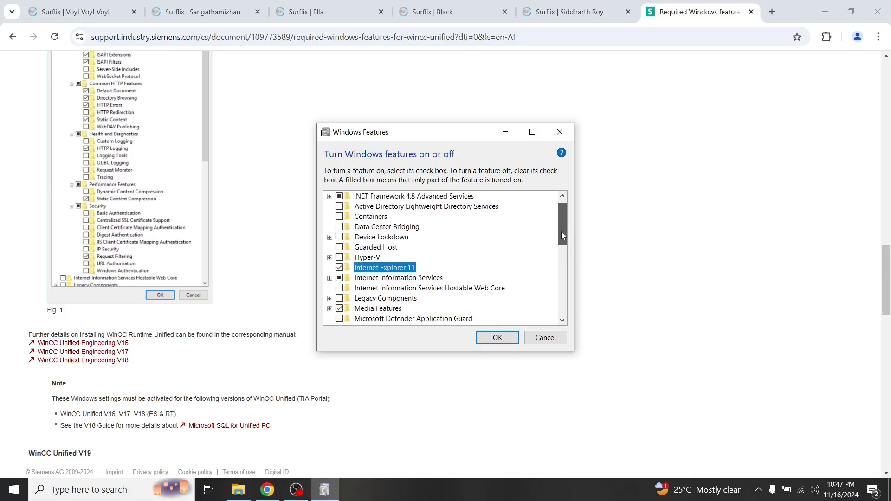
left_click_drag(887, 269, 888, 230)
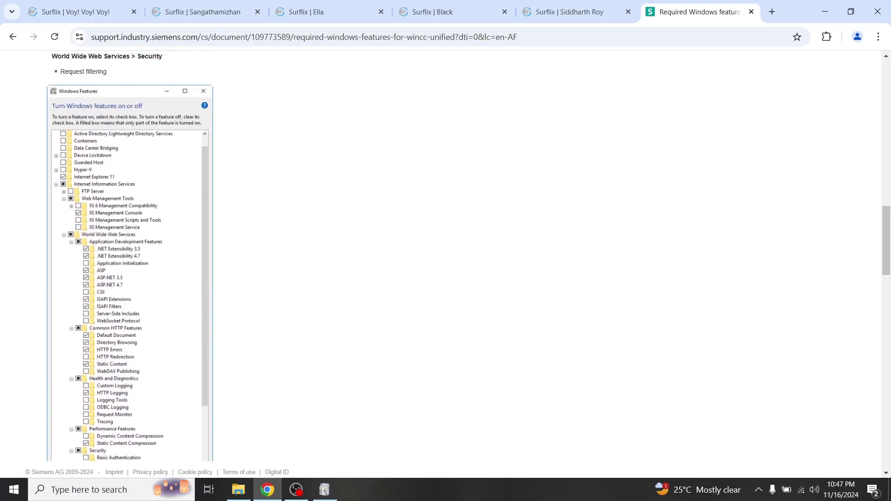
left_click(323, 489)
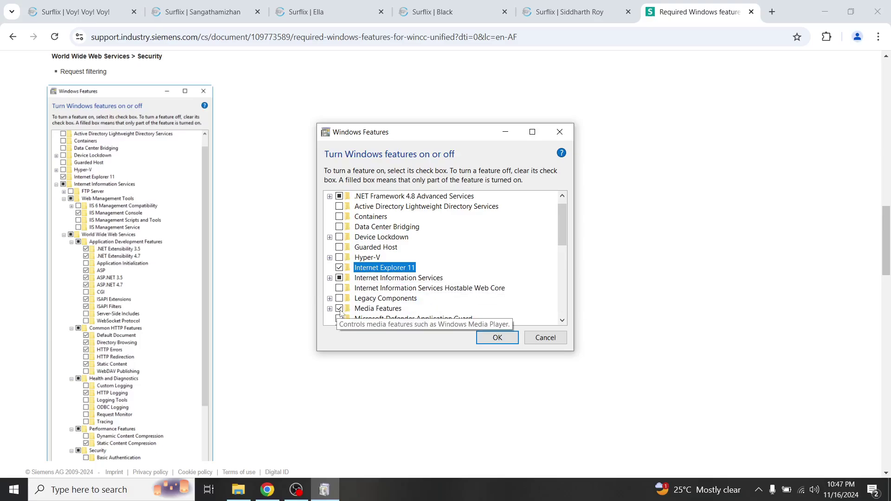
left_click(330, 278)
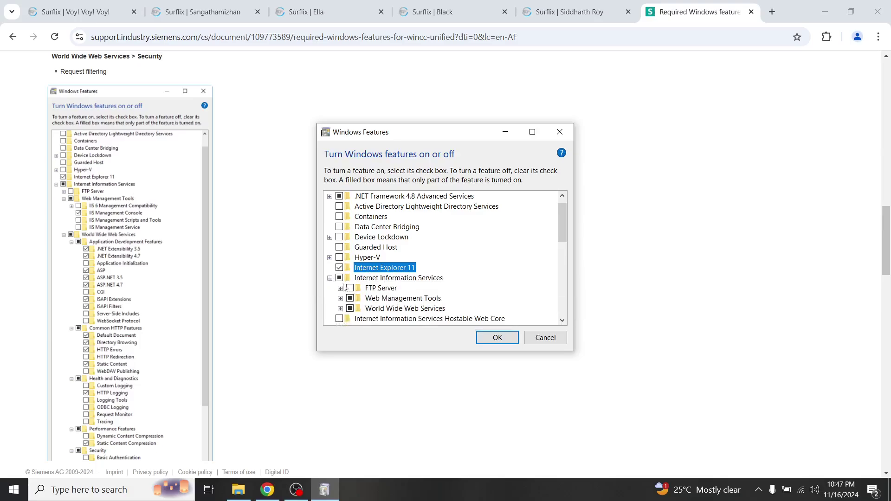
left_click(341, 309)
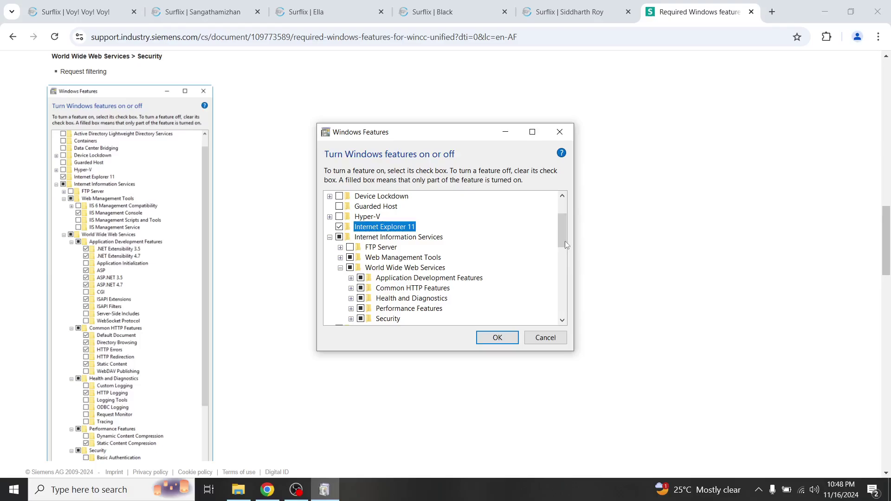
left_click_drag(564, 243, 565, 261)
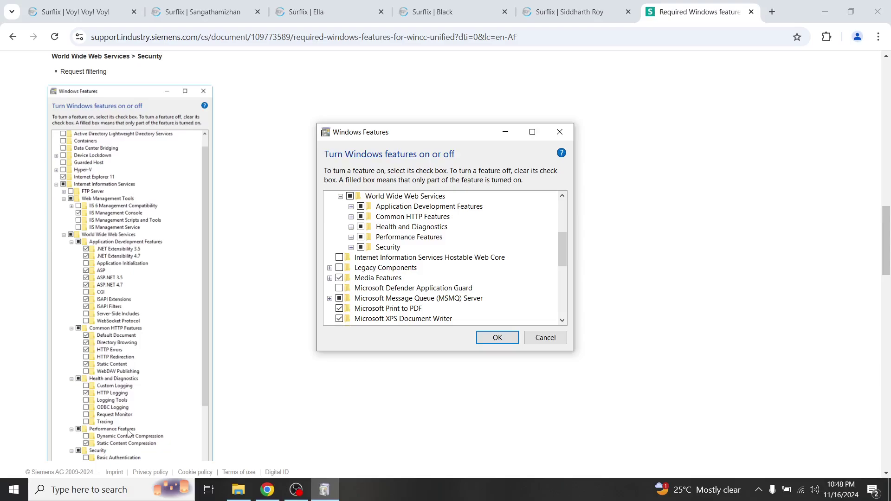
left_click_drag(885, 237, 889, 115)
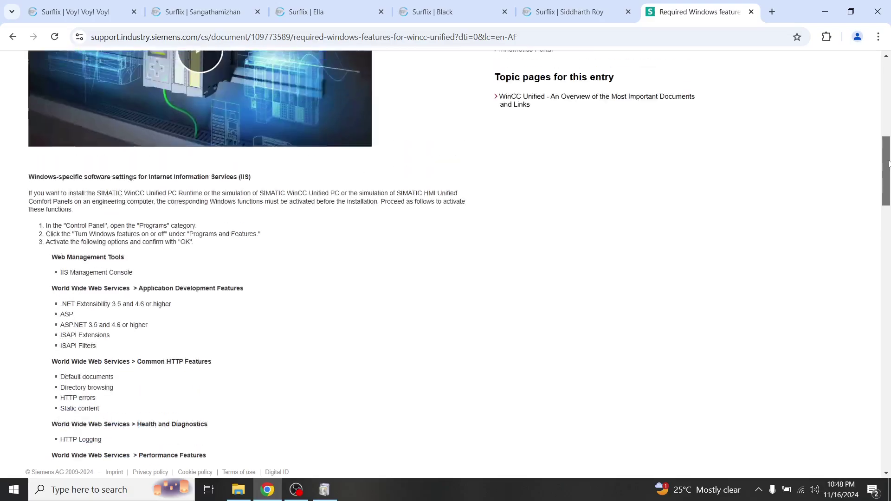
scroll(889, 115, "up", 1)
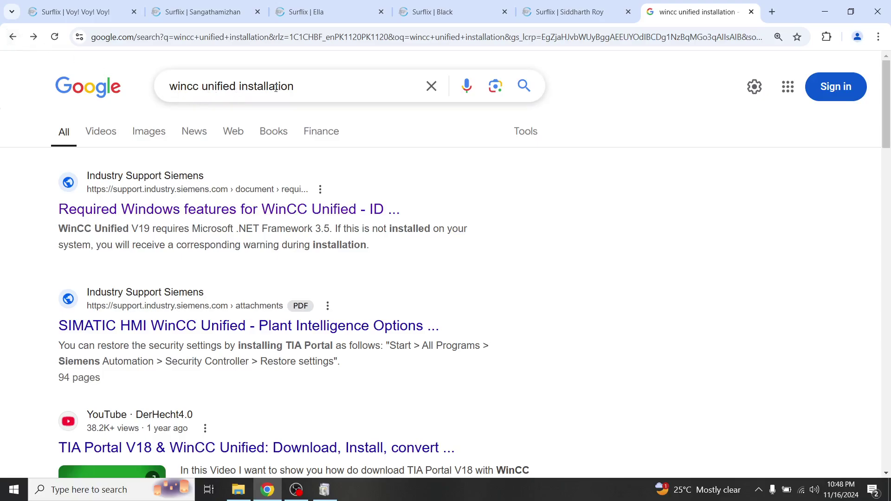
Step: Reopen 'Required Windows features for WinCC Unified' from Google and dismiss the SiePortal notice
left_click(241, 42)
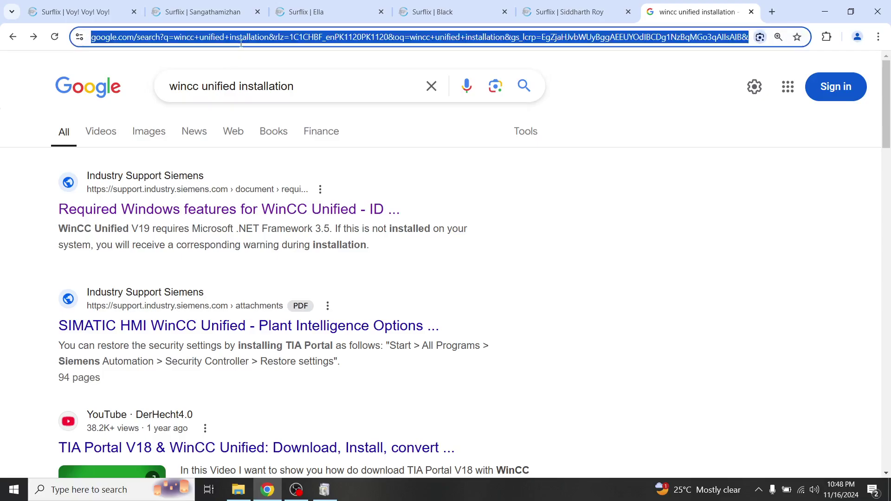
left_click(173, 215)
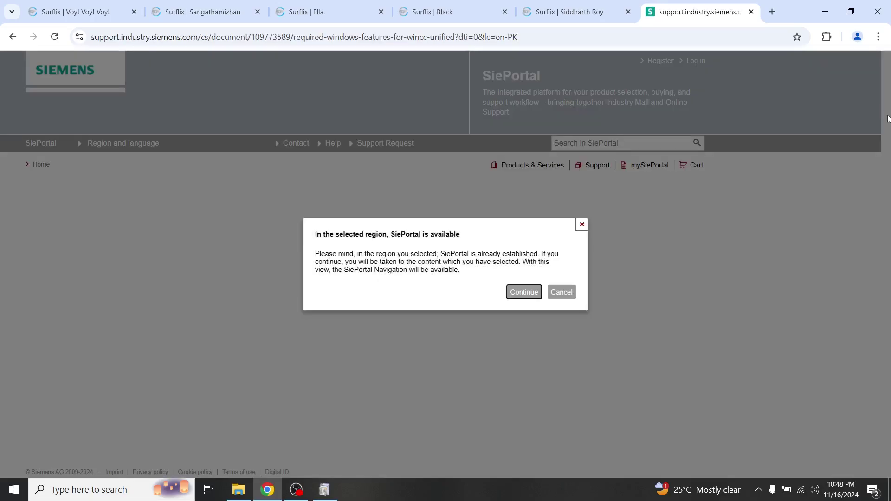
left_click(582, 224)
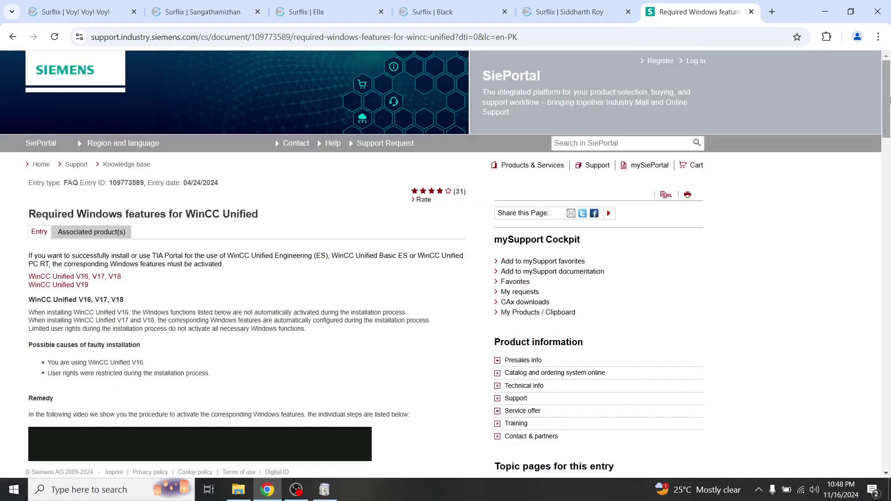
mouse_move(886, 97)
left_mouse_down()
mouse_move(888, 197)
mouse_move(888, 152)
left_mouse_up()
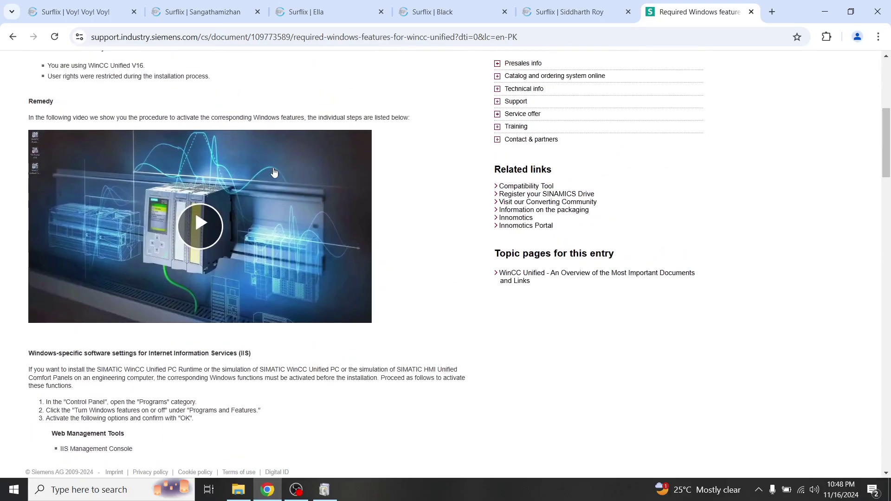
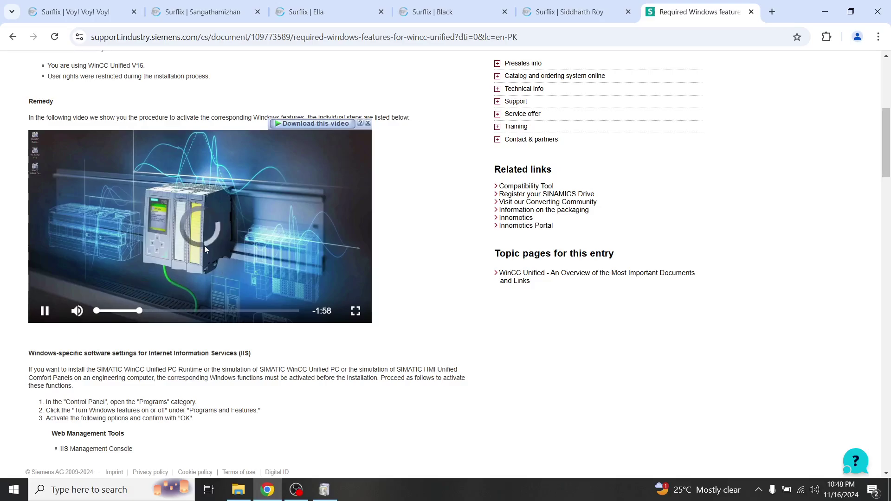
Step: Pause the tutorial, close Windows Features, and bring up the H:\Siemens\TIA_Portal_v18 folder
left_click(326, 491)
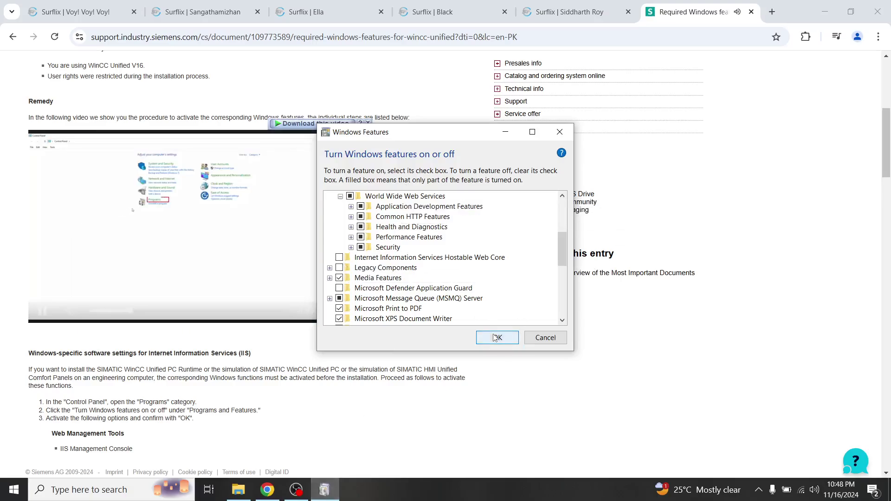
left_click(41, 312)
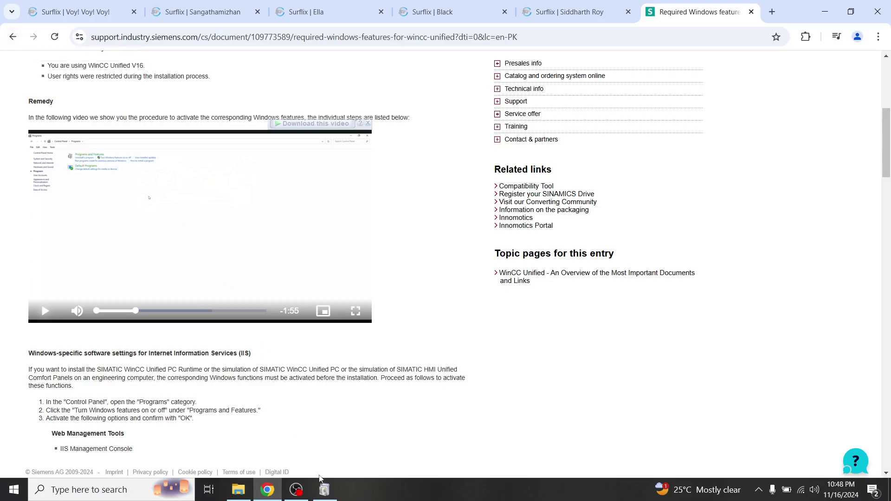
left_click(324, 489)
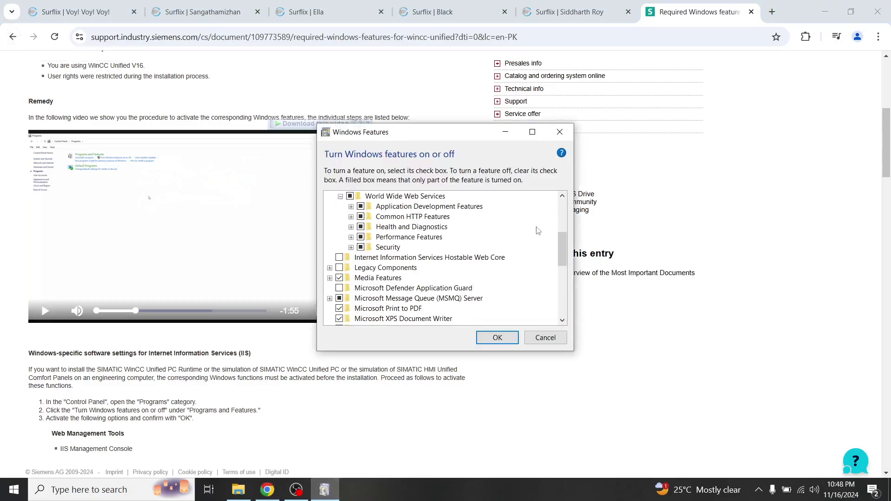
left_click(558, 132)
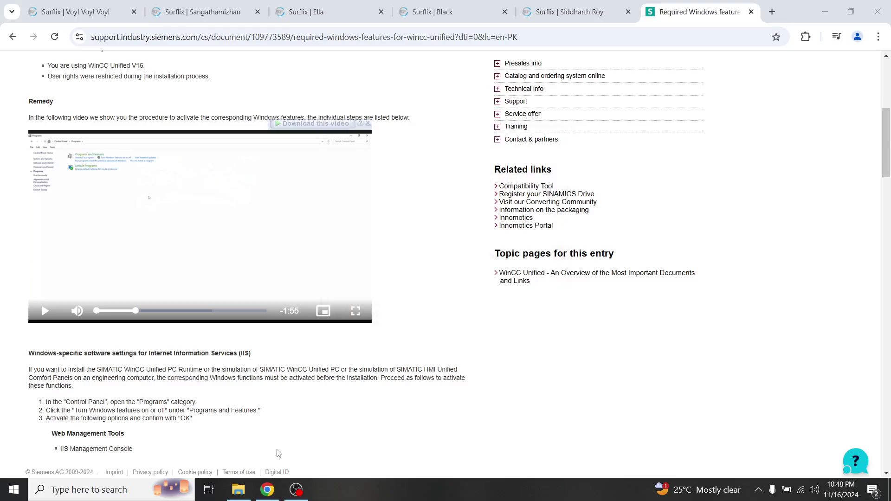
left_click(238, 489)
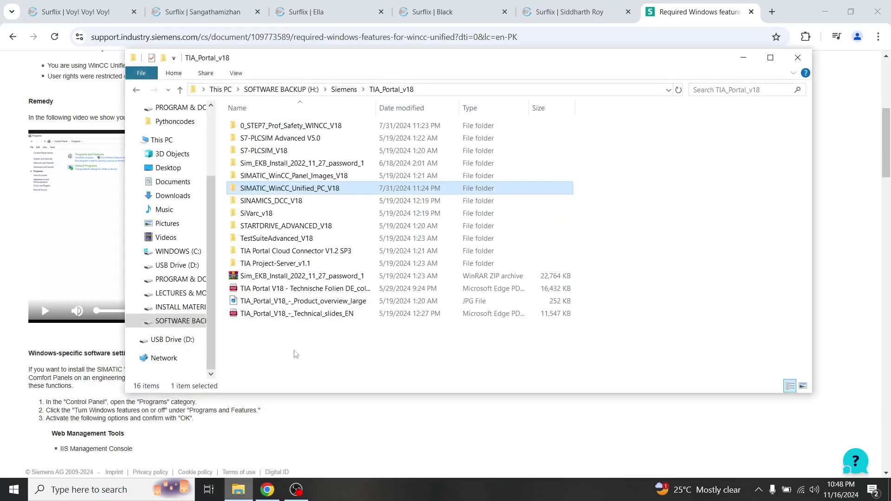
Step: Open SIMATIC_WinCC_Unified_PC_V18 and its inner folder, then launch Start
double_click(330, 191)
double_click(293, 125)
double_click(324, 214)
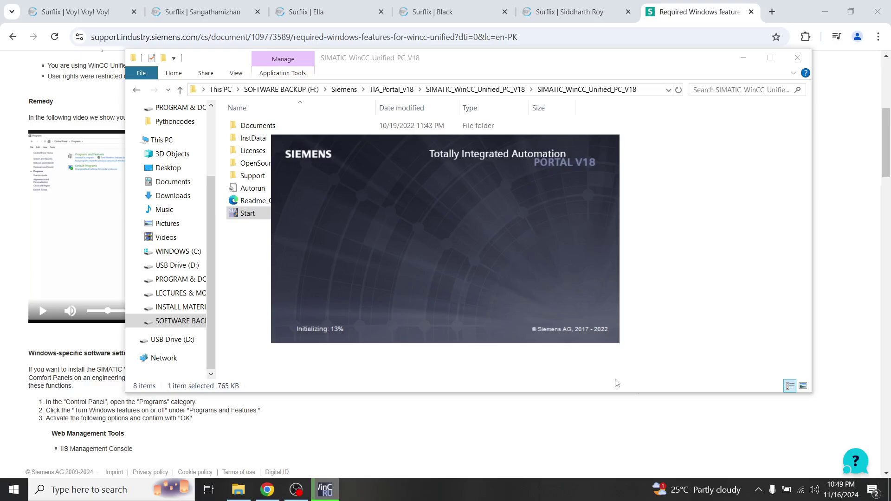
Step: Check the hidden tray icons, then bring the loading setup splash screen forward
left_click(758, 491)
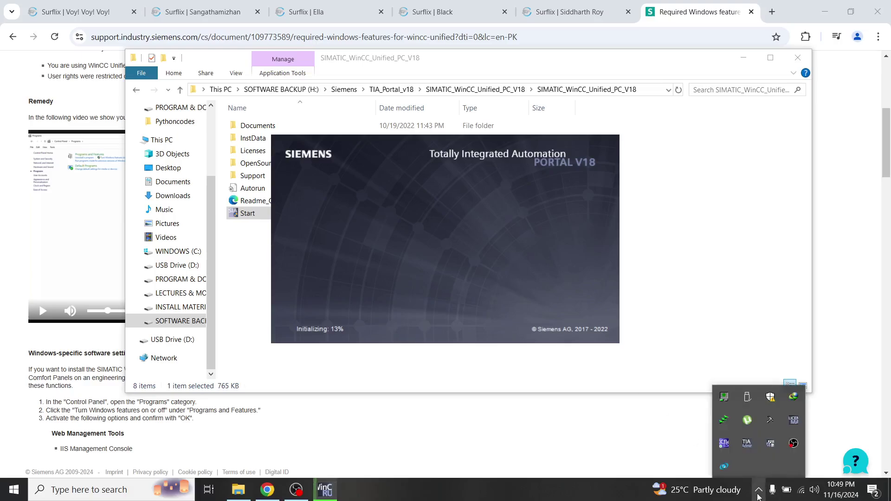
left_click(757, 492)
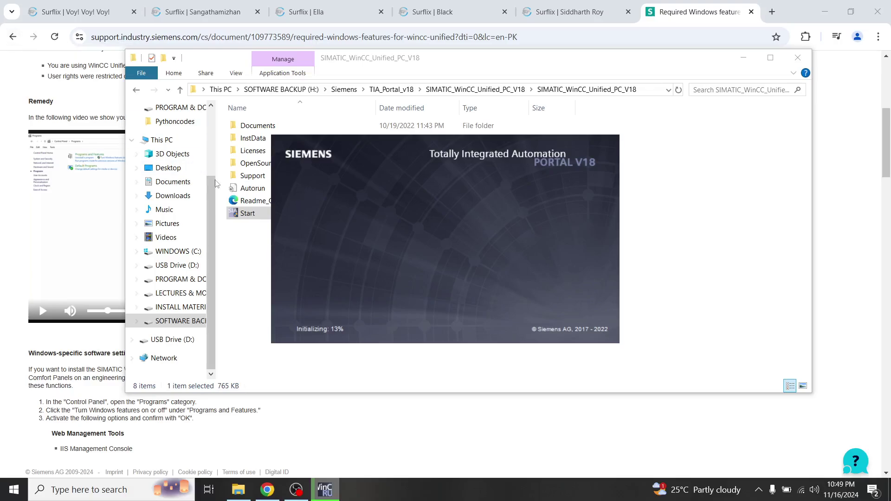
mouse_move(167, 168)
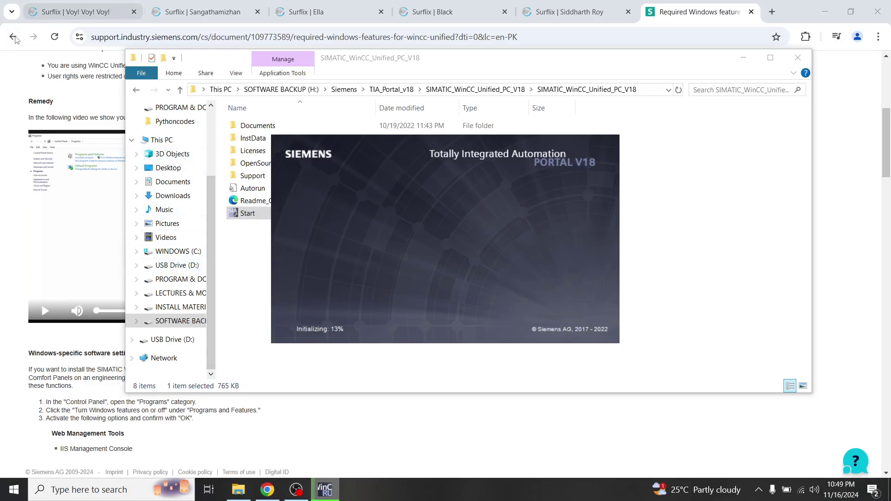
left_click(13, 37)
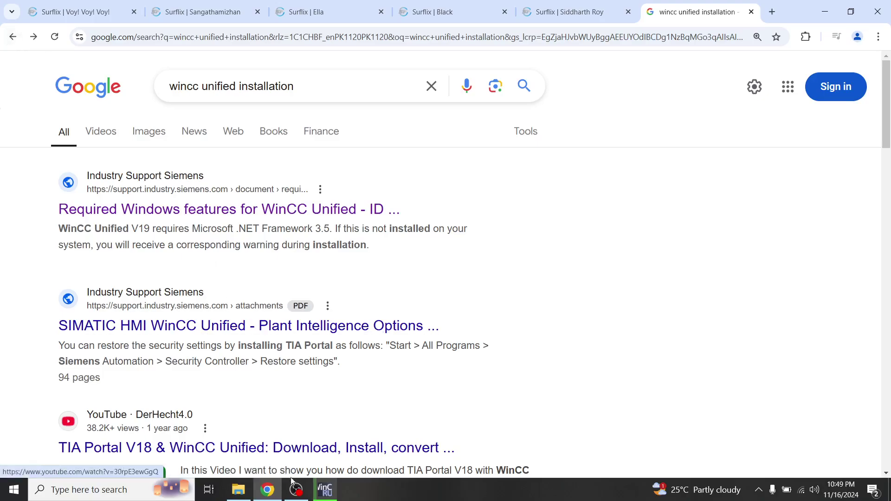
left_click(325, 490)
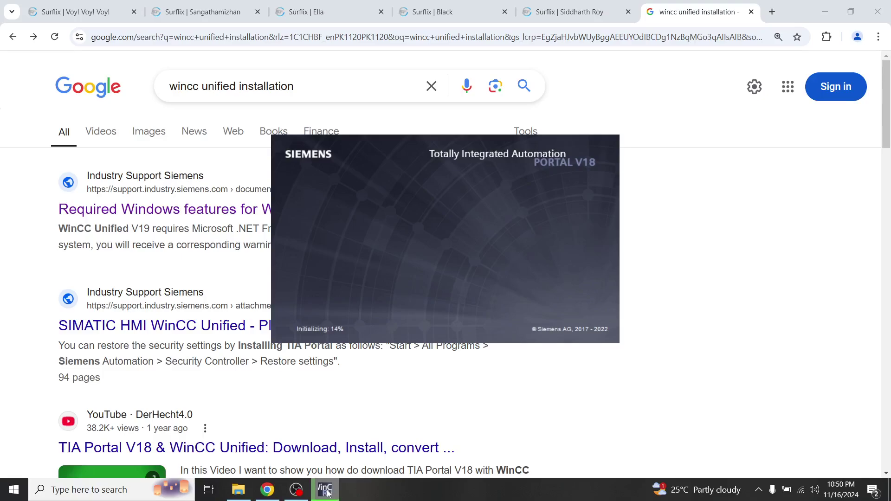
Step: Minimize the recording app and return to the splash until the language page appears
left_click(759, 490)
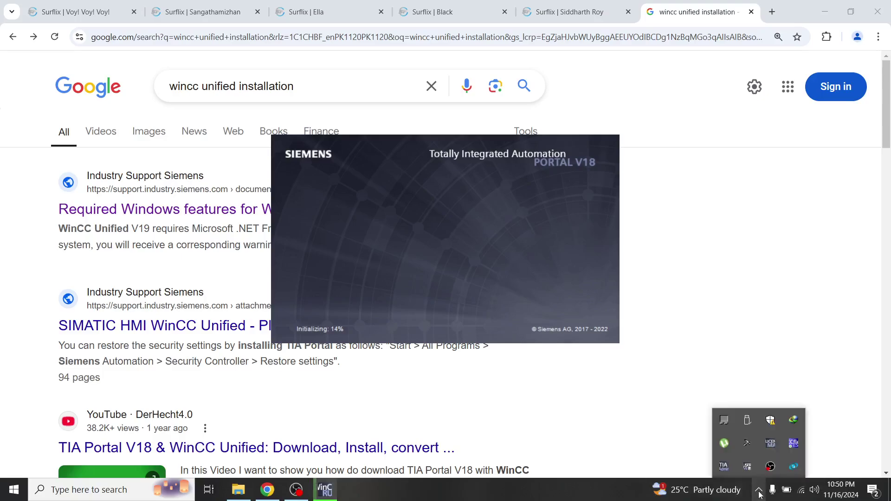
right_click(770, 466)
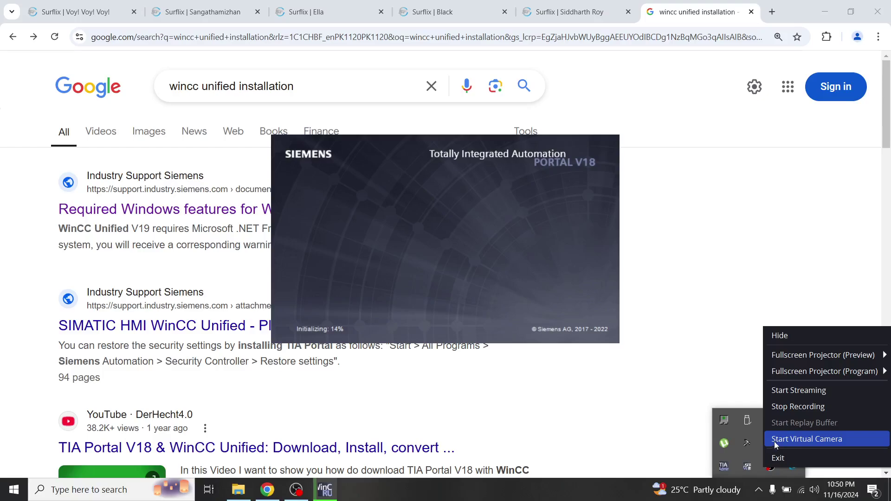
left_click(759, 490)
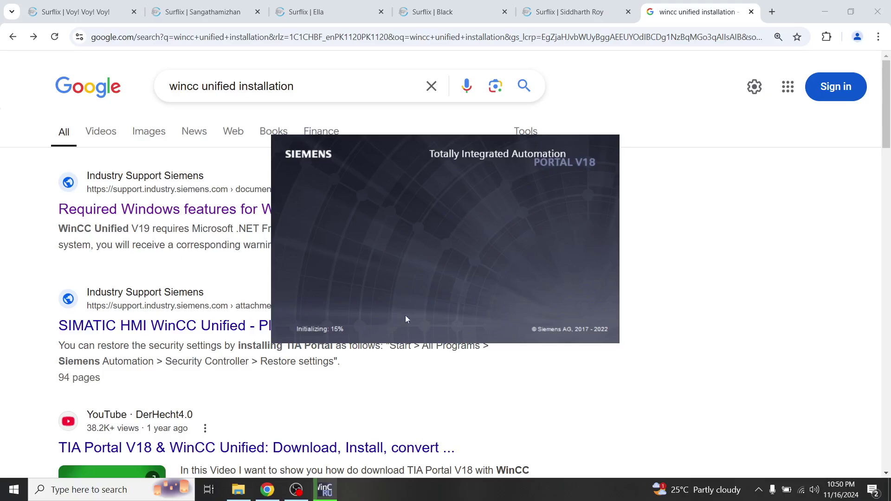
left_click(300, 491)
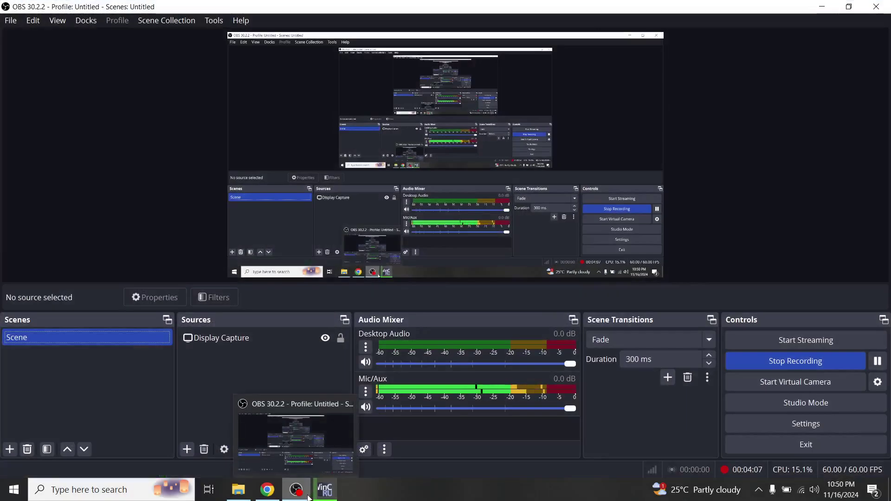
left_click(307, 495)
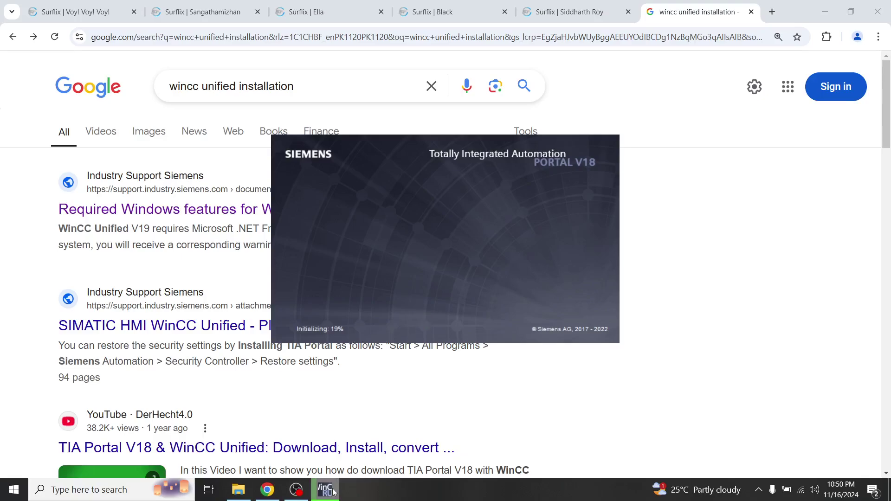
left_click(306, 490)
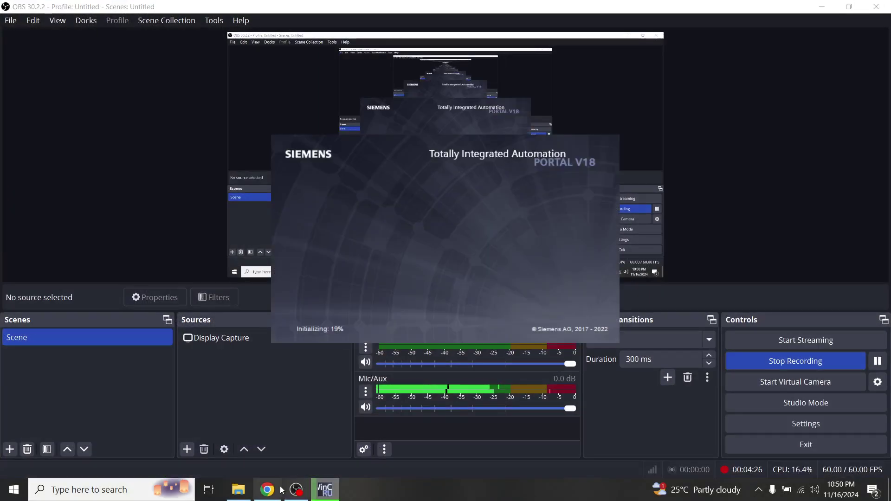
left_click(267, 489)
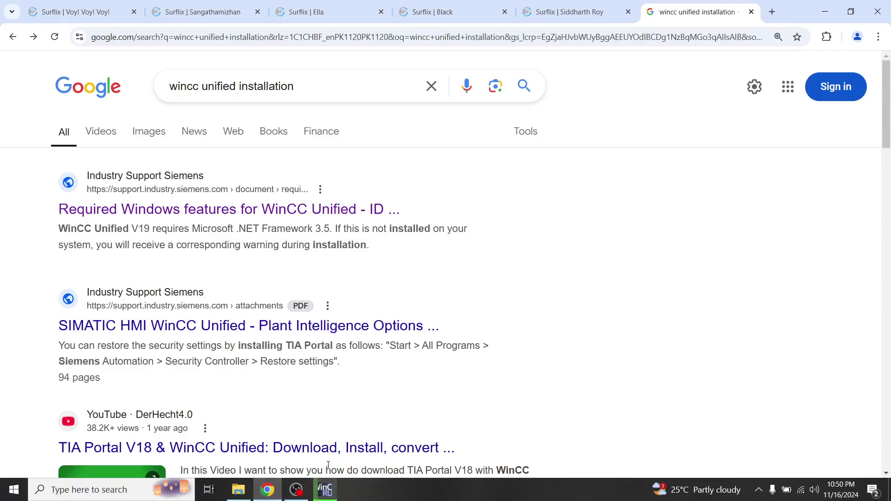
left_click(325, 490)
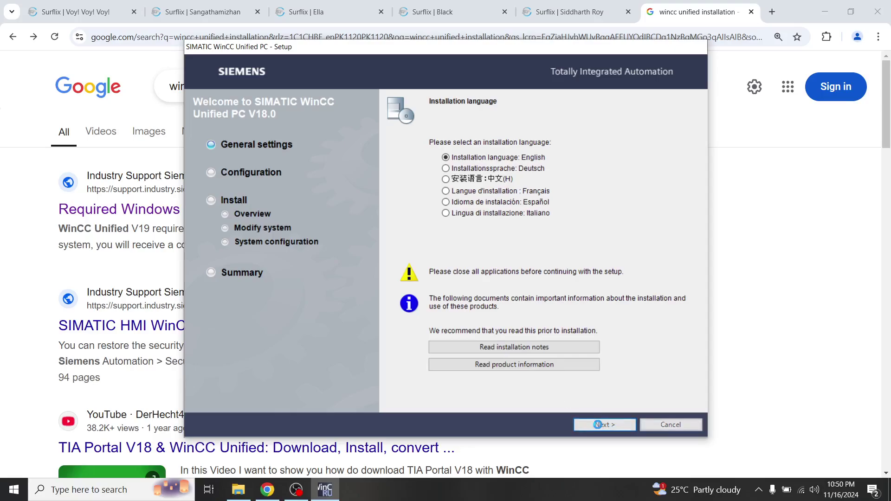
Step: Advance to the Modify/Upgrade page and dismiss both Internet Download Manager popups
left_click(603, 425)
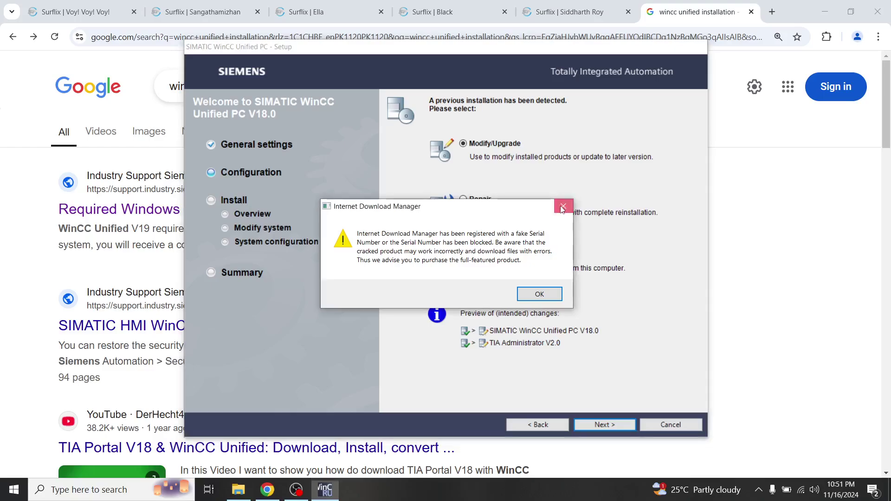
left_click(563, 207)
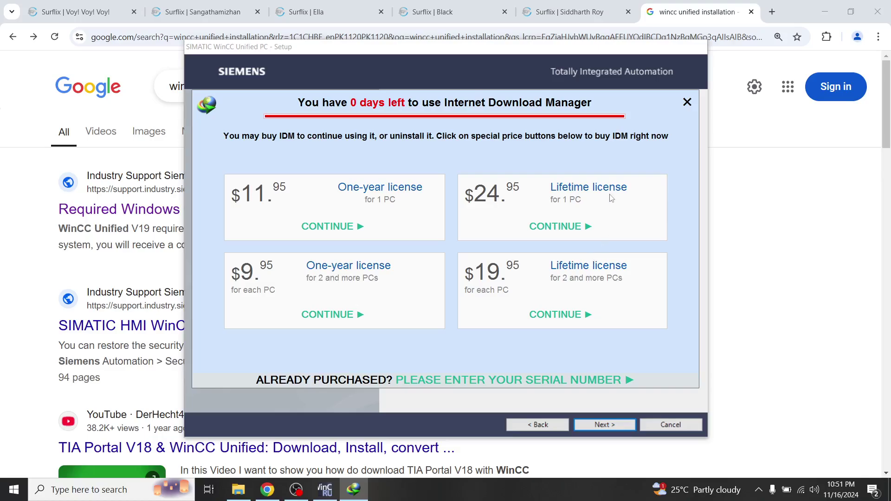
left_click(687, 103)
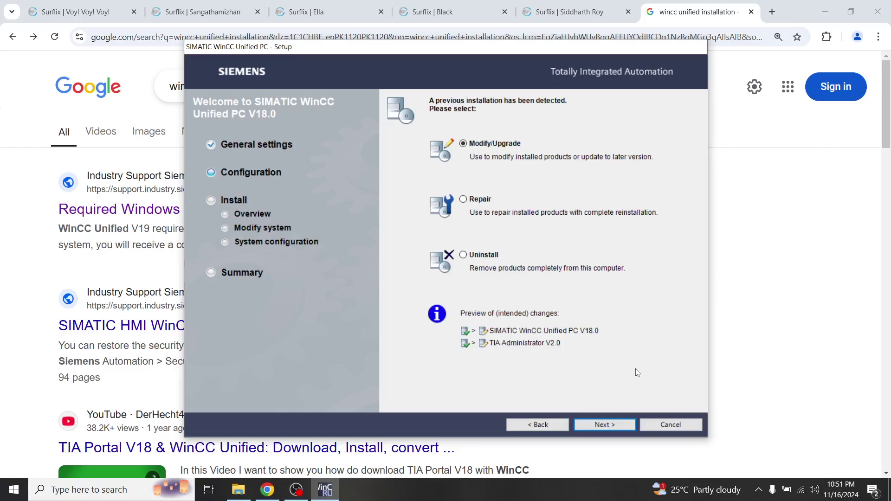
Step: Cancel and exit Setup, then open the recorder's tray options
left_click(669, 425)
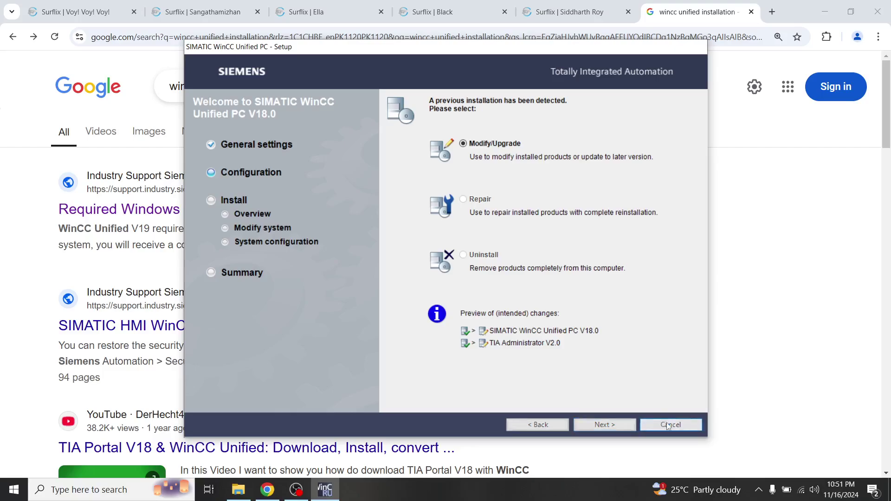
left_click(672, 426)
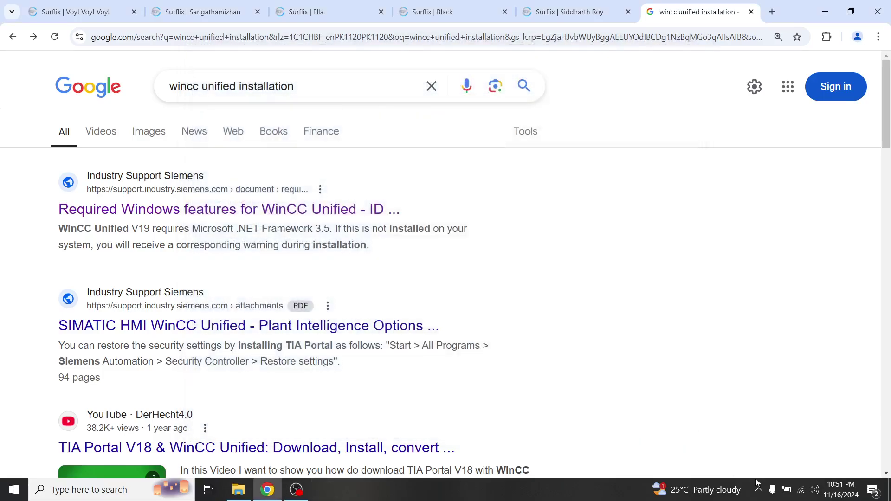
left_click(758, 491)
right_click(770, 467)
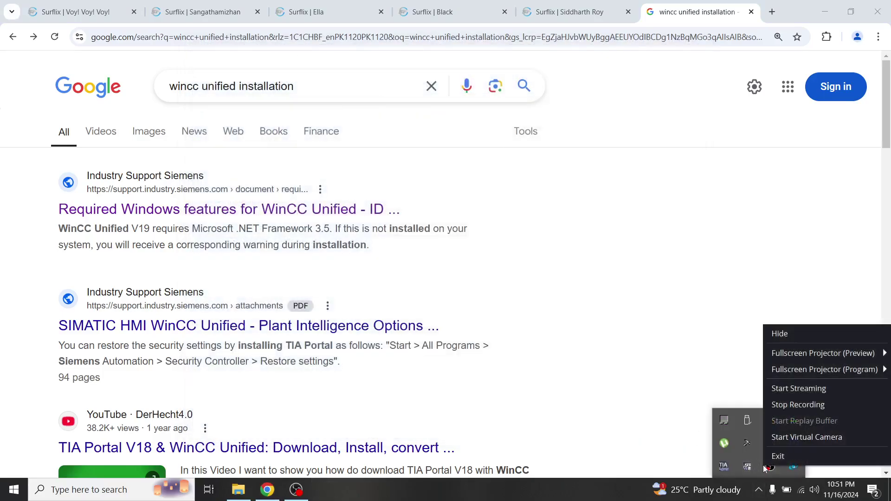